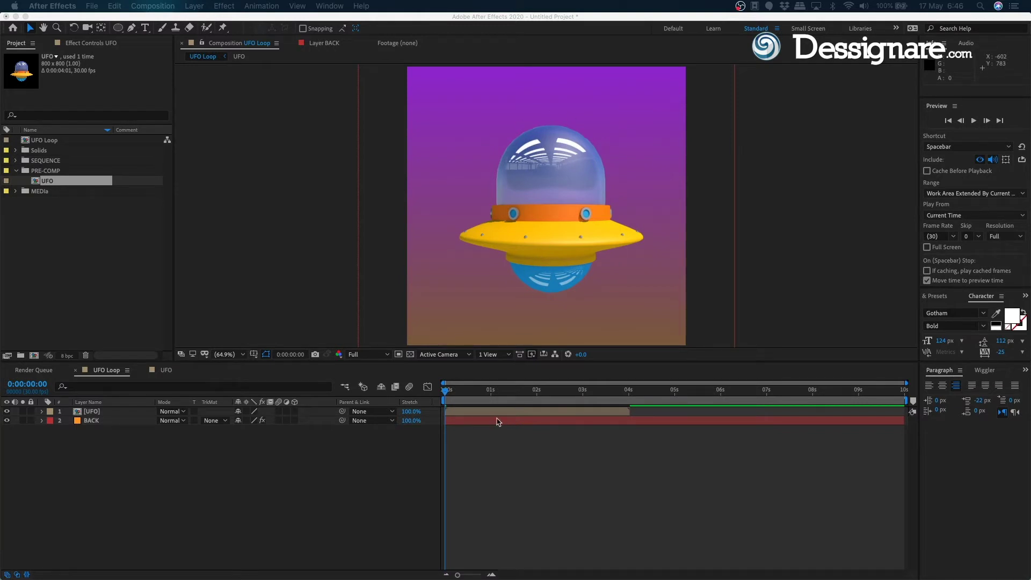
# Preview the composition's animation, then return to the start.
pyautogui.click(495, 399)
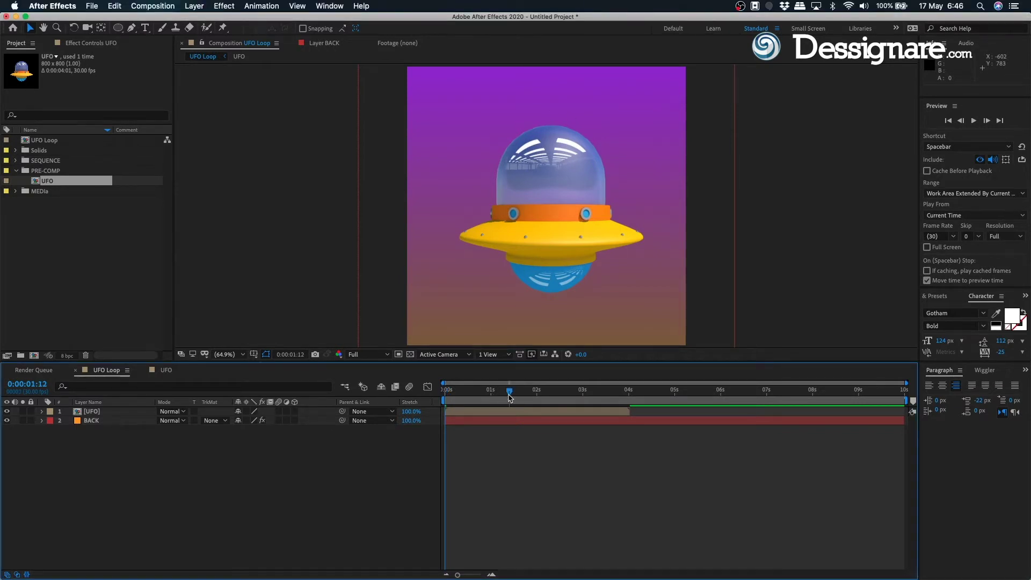
pyautogui.press('space')
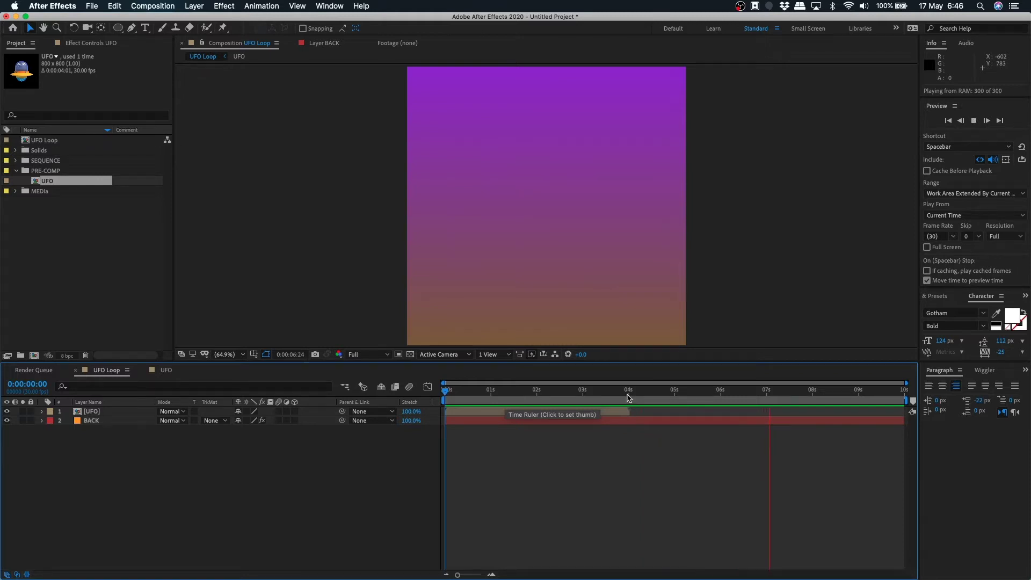
pyautogui.moveTo(628, 397); pyautogui.dragTo(435, 403)
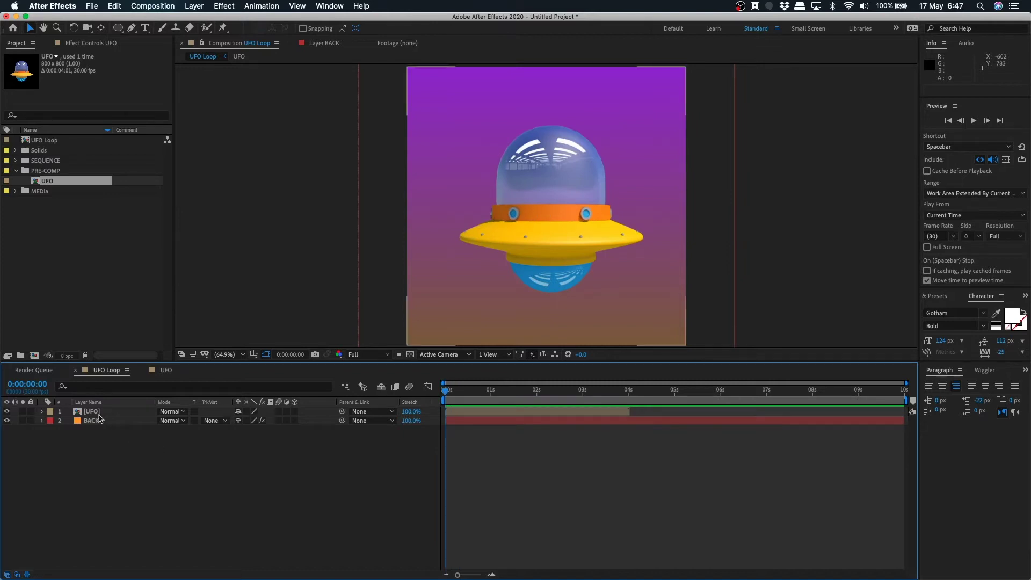
# Enable time remapping on the UFO layer to stretch it across the 10-second composition.
pyautogui.click(93, 412)
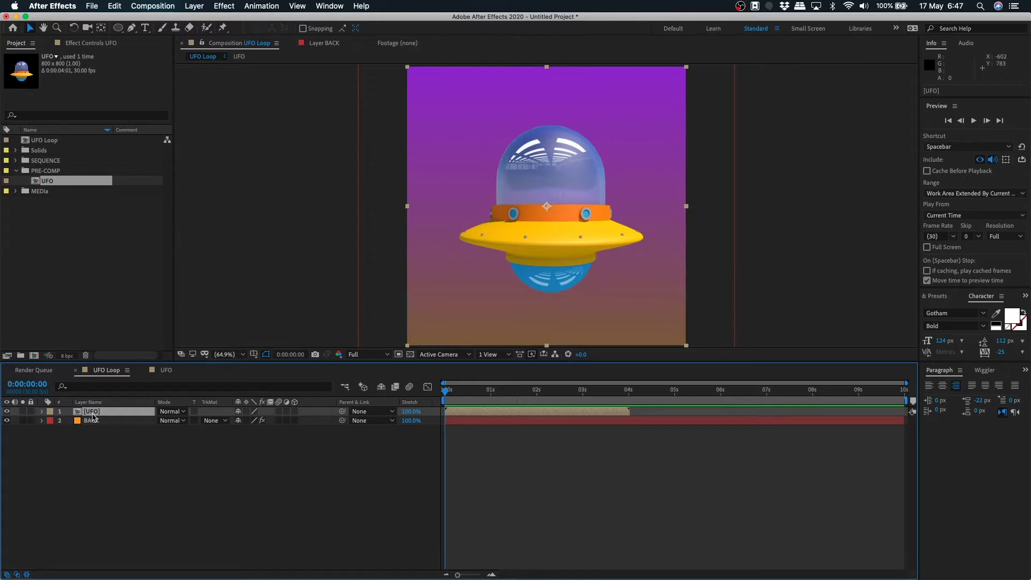
pyautogui.rightClick(93, 417)
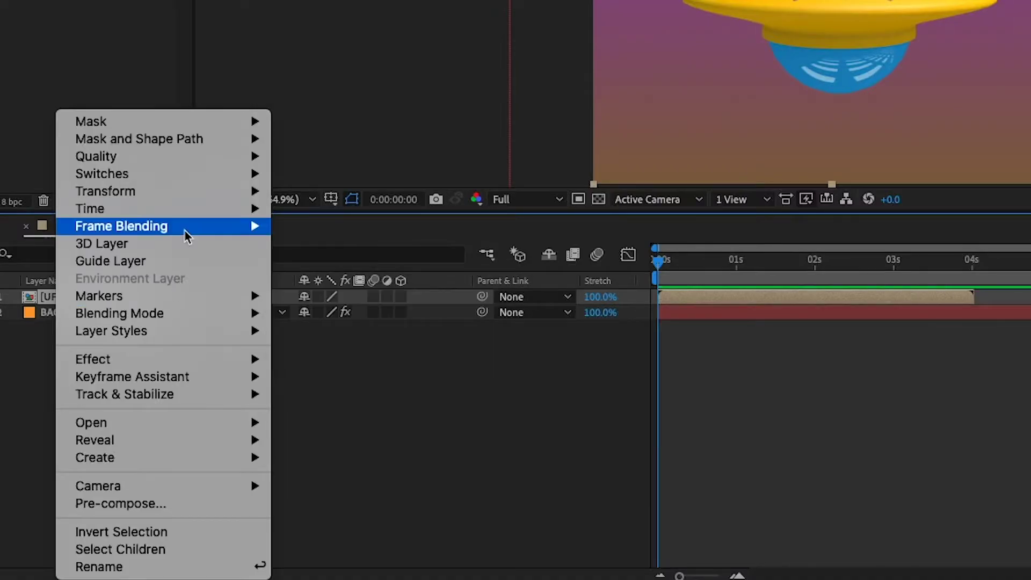
pyautogui.moveTo(165, 362)
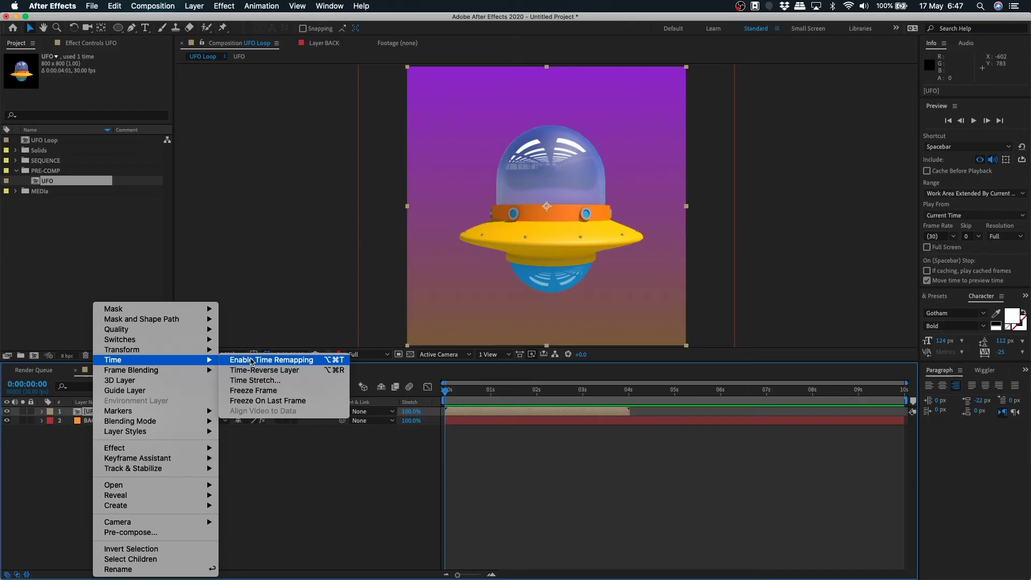
pyautogui.click(326, 210)
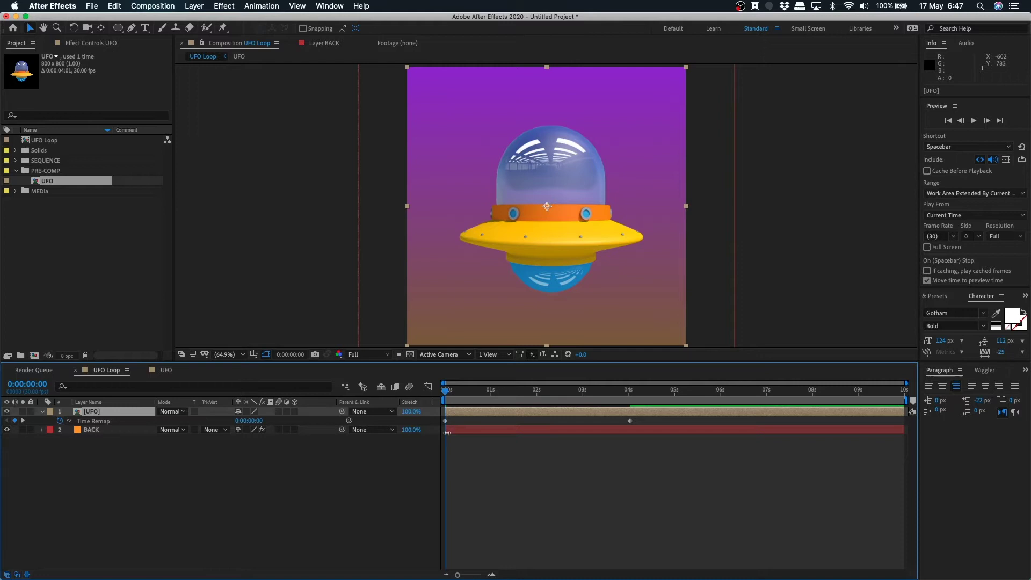
pyautogui.moveTo(447, 425)
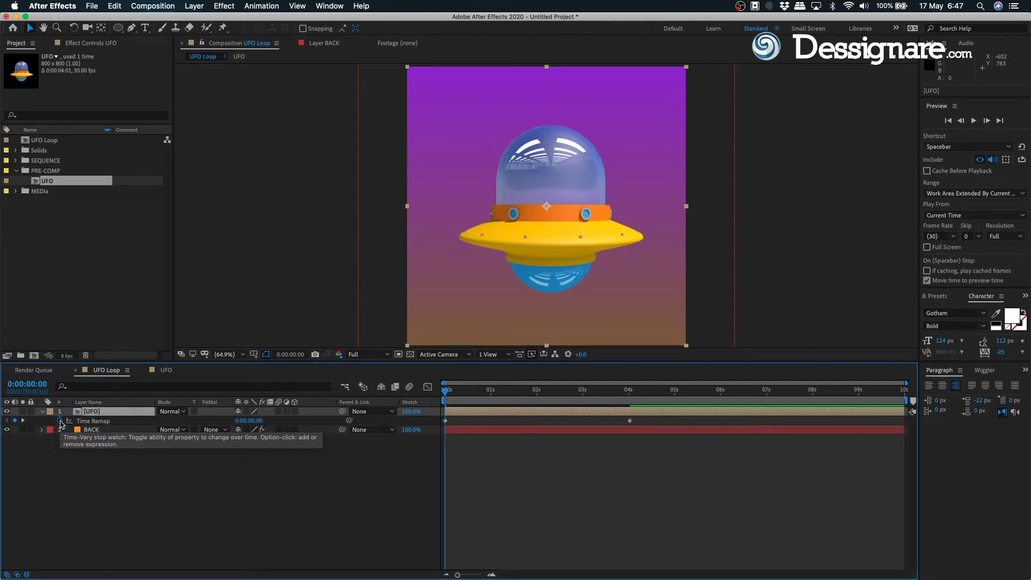
# Add a loopOut() expression to the UFO's Time Remap and preview the repeating animation.
pyautogui.keyDown('alt'); pyautogui.click(60, 421); pyautogui.keyUp('alt')
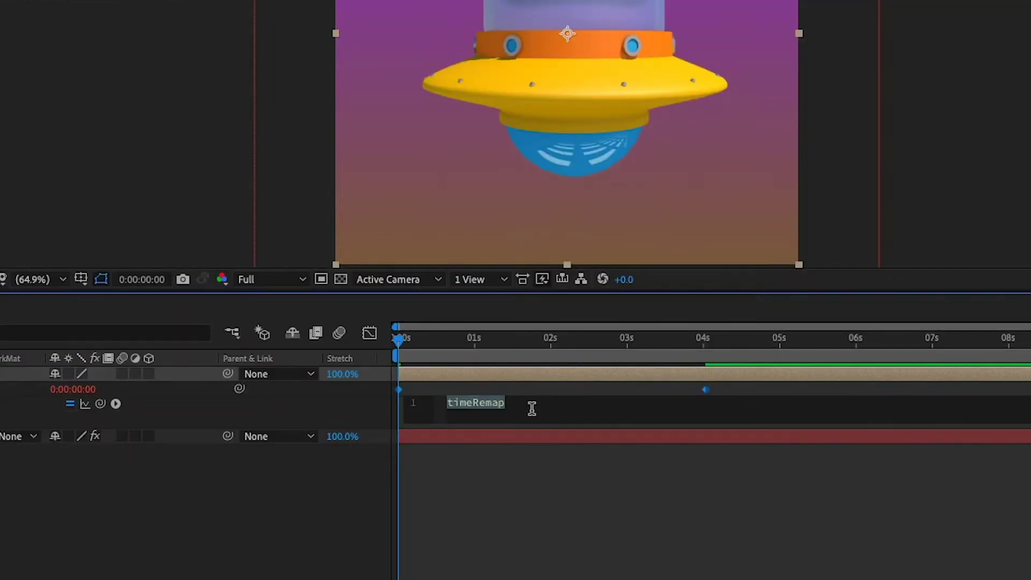
pyautogui.write('loo')
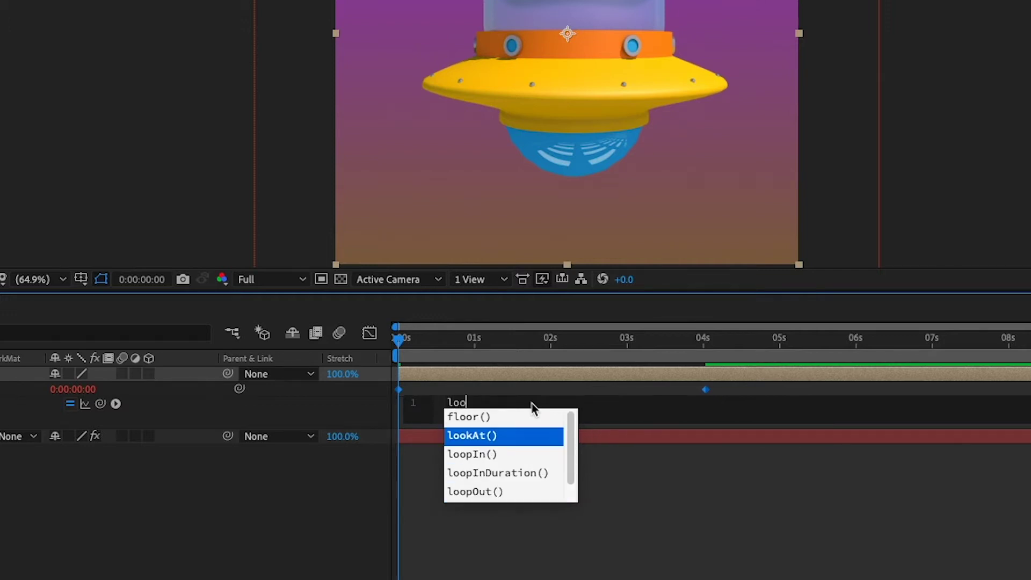
pyautogui.write('p')
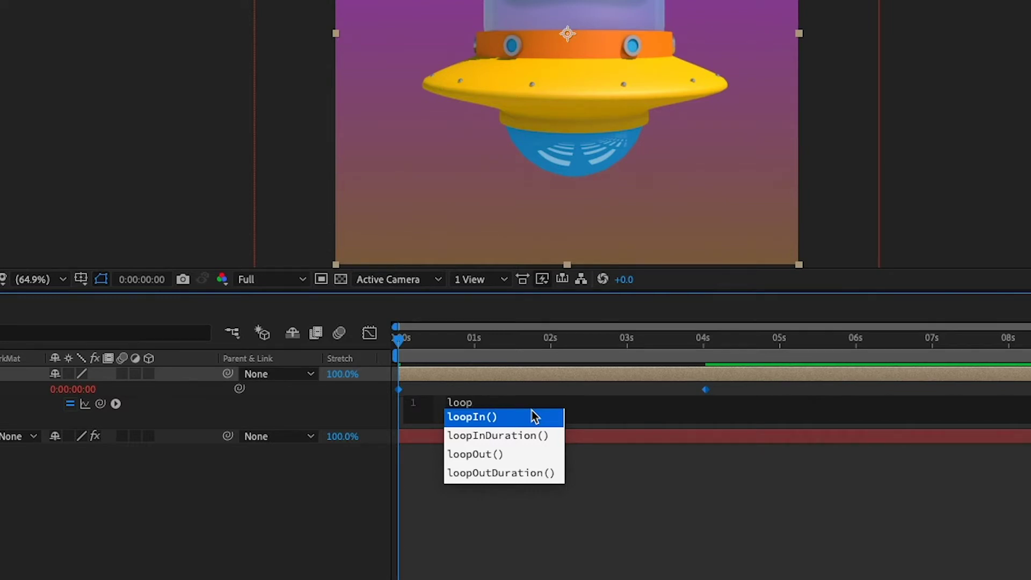
pyautogui.click(469, 453)
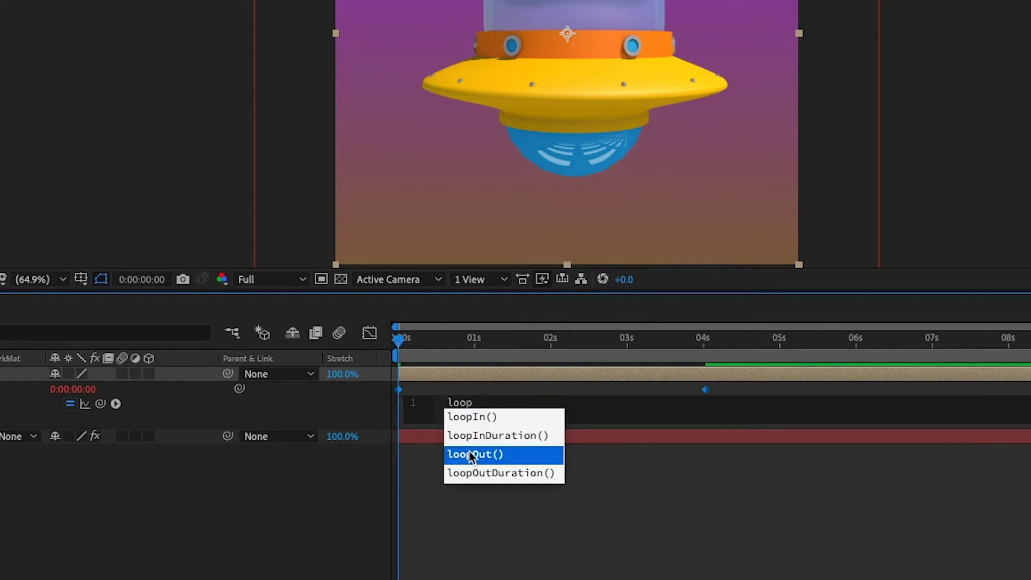
pyautogui.press('Return')
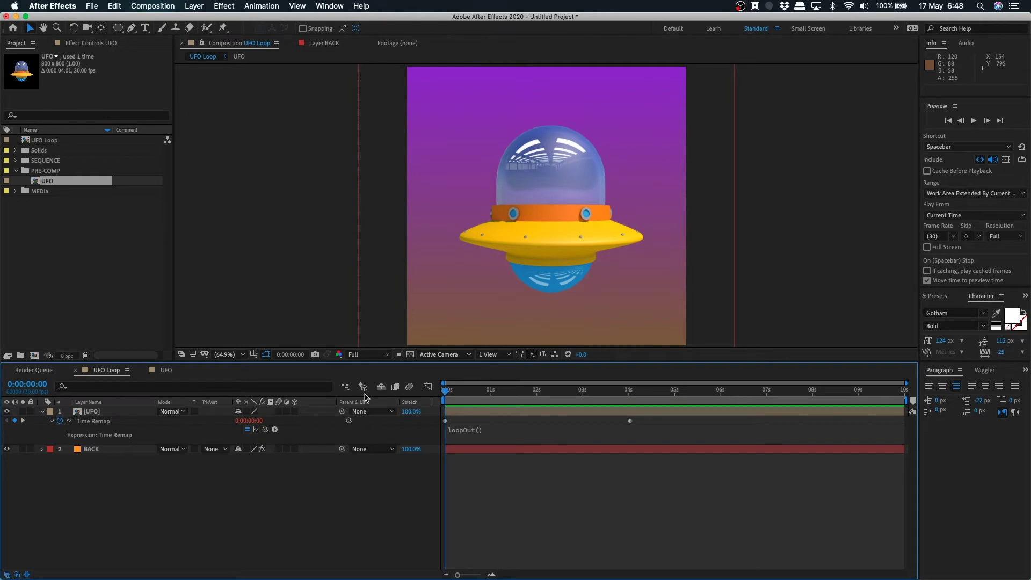
pyautogui.press('space')
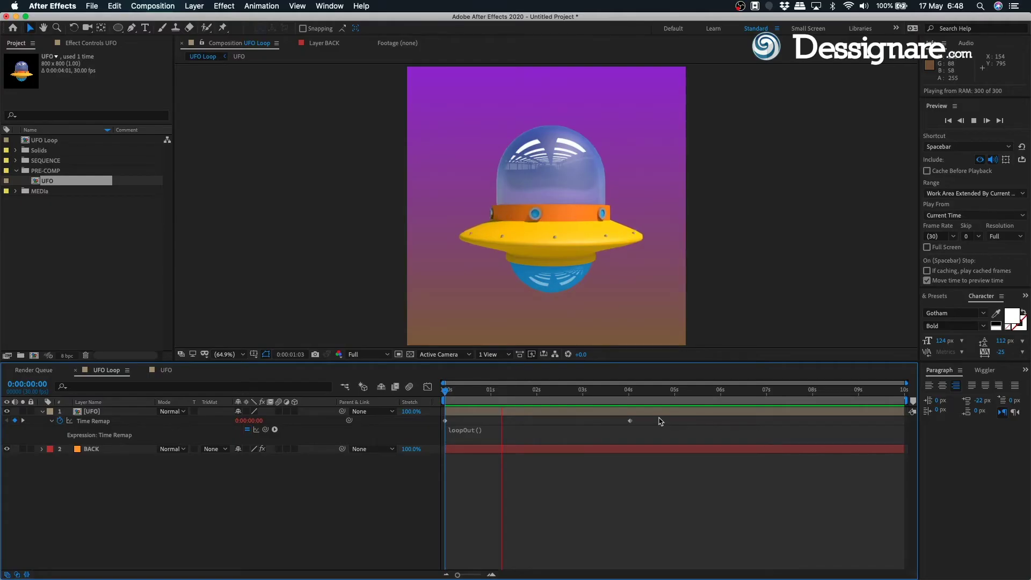
# Stop the loop preview and show only the UFO layer's Position property.
pyautogui.press('space')
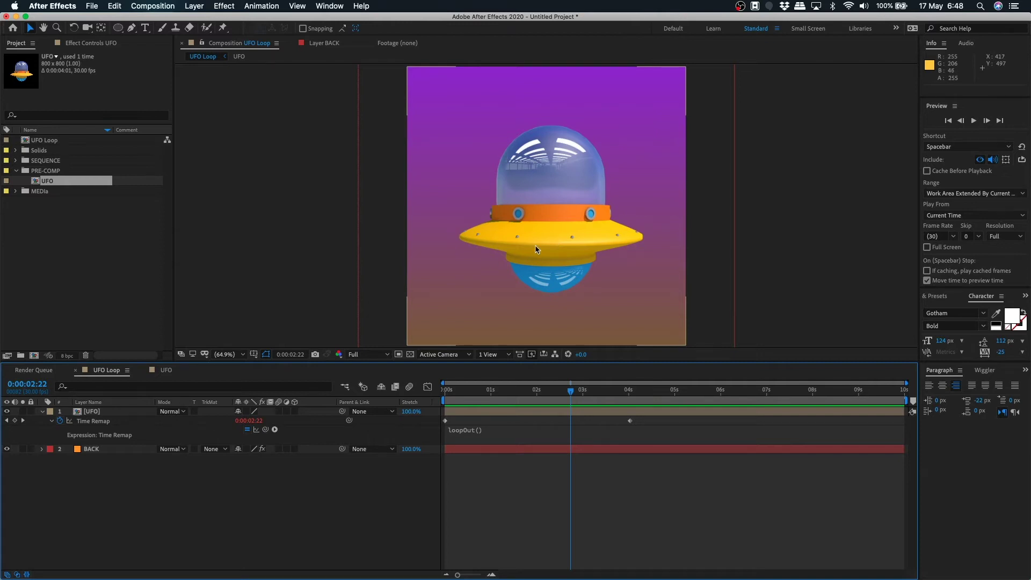
pyautogui.click(93, 414)
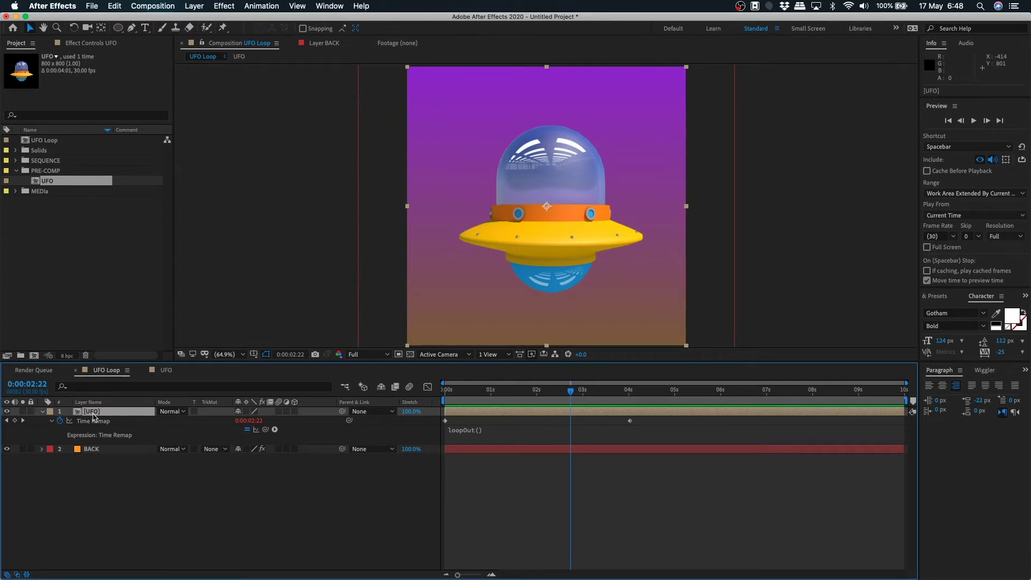
pyautogui.press('p')
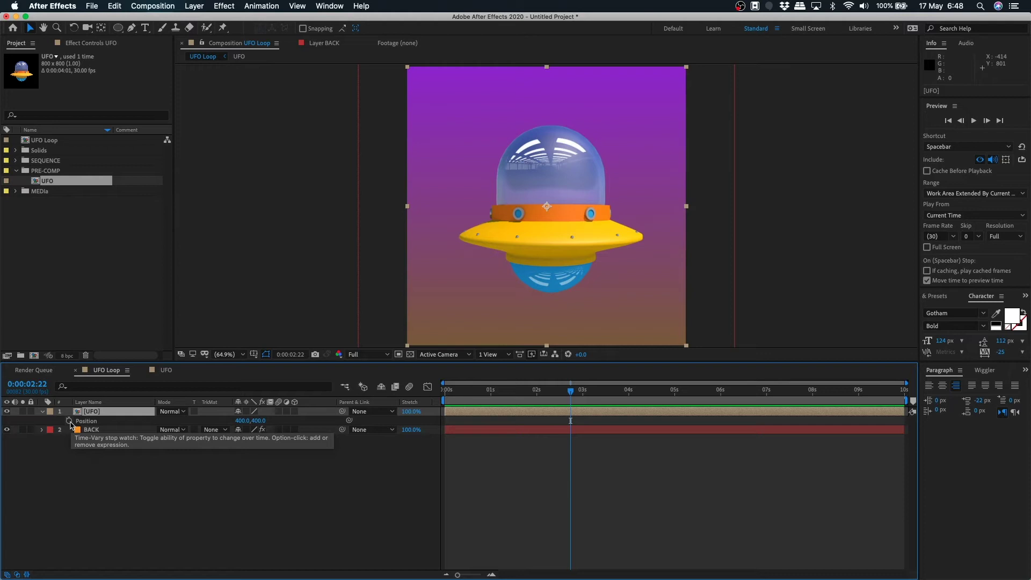
# Give the UFO's Position a wiggle(4,9) expression and preview the jitter.
pyautogui.keyDown('alt'); pyautogui.click(69, 421); pyautogui.keyUp('alt')
pyautogui.write('wi')
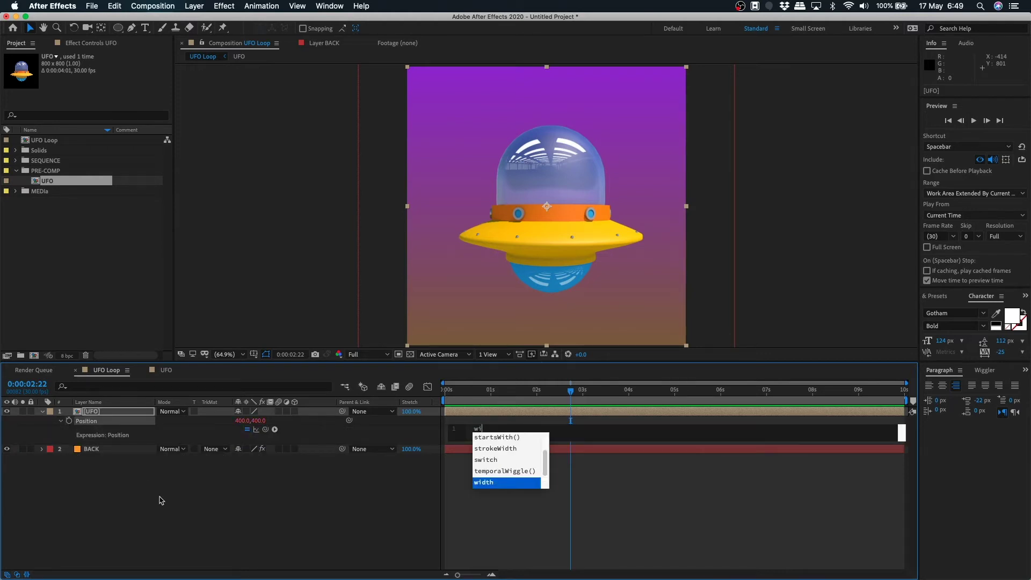
pyautogui.write('ggle')
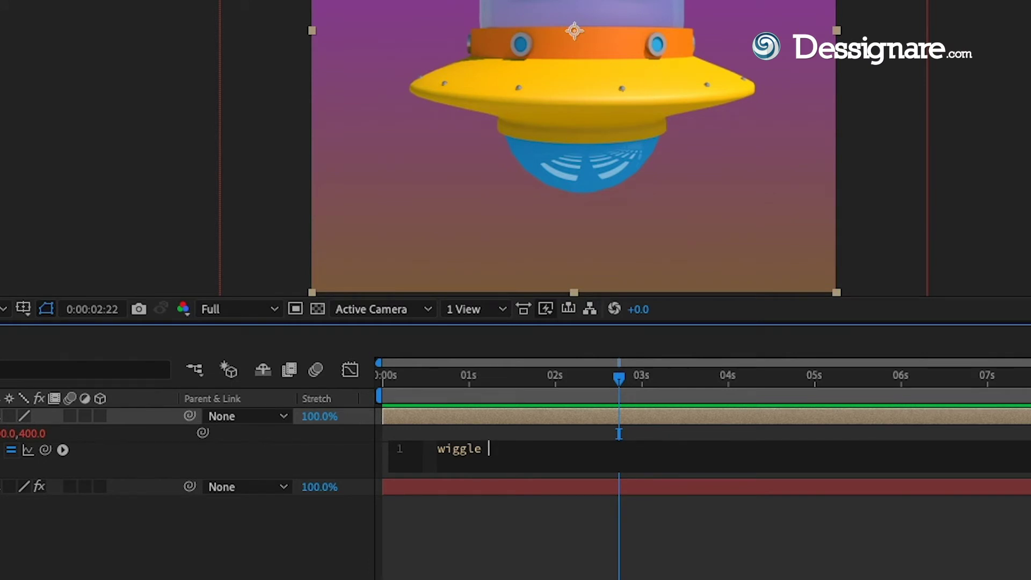
pyautogui.write('(')
pyautogui.write('4')
pyautogui.write(',9')
pyautogui.press('KP_Enter')
pyautogui.press('space')
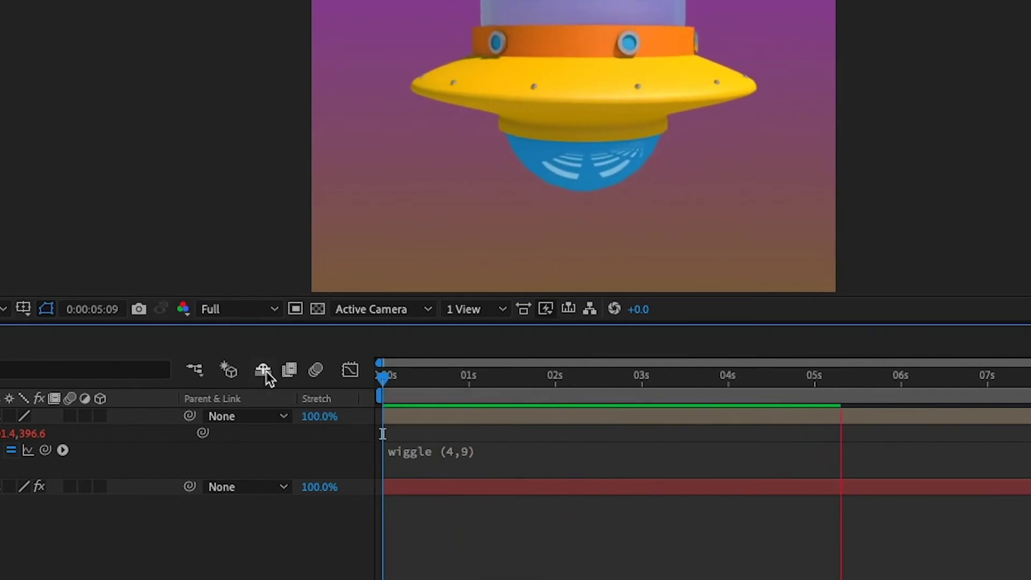
pyautogui.press('space')
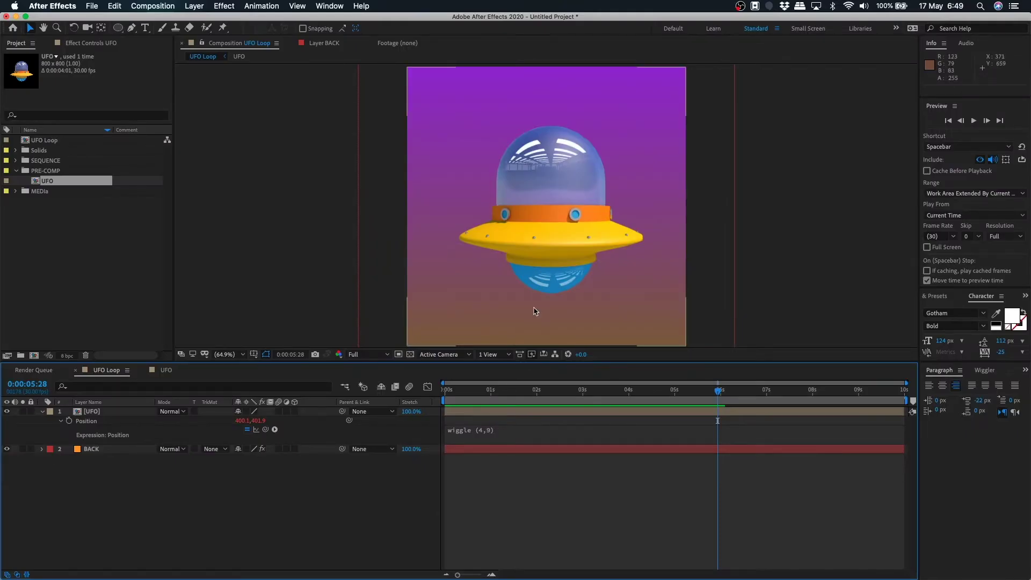
# Open the Position wiggle expression for editing and return time to the start.
pyautogui.click(482, 434)
pyautogui.click(503, 429)
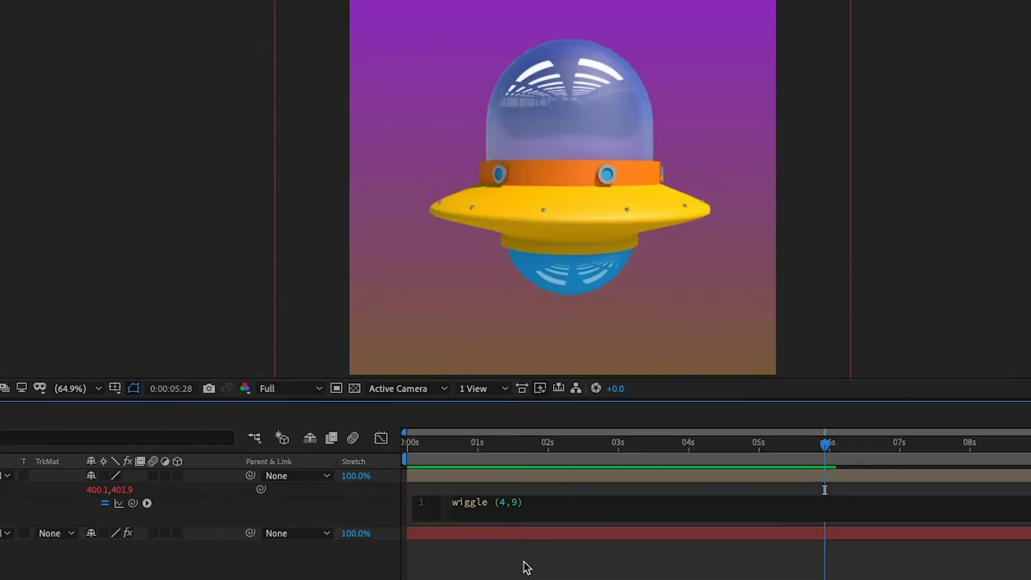
pyautogui.write('1')
pyautogui.click(526, 570)
pyautogui.moveTo(496, 442); pyautogui.dragTo(408, 442)
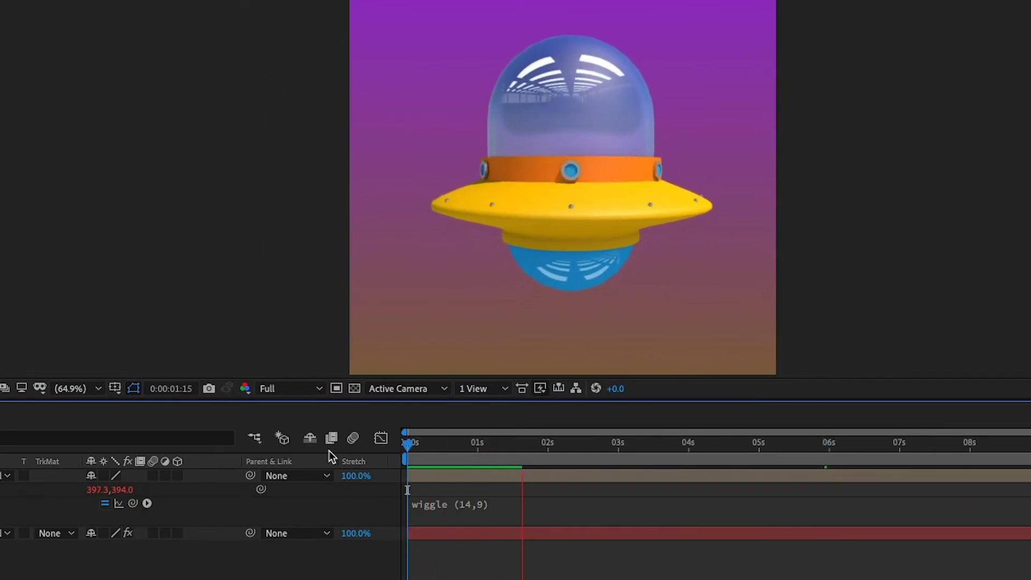
pyautogui.press('space')
# Change the Position expression to wiggle(2,59) and preview the slower, wider drift.
pyautogui.click(471, 502)
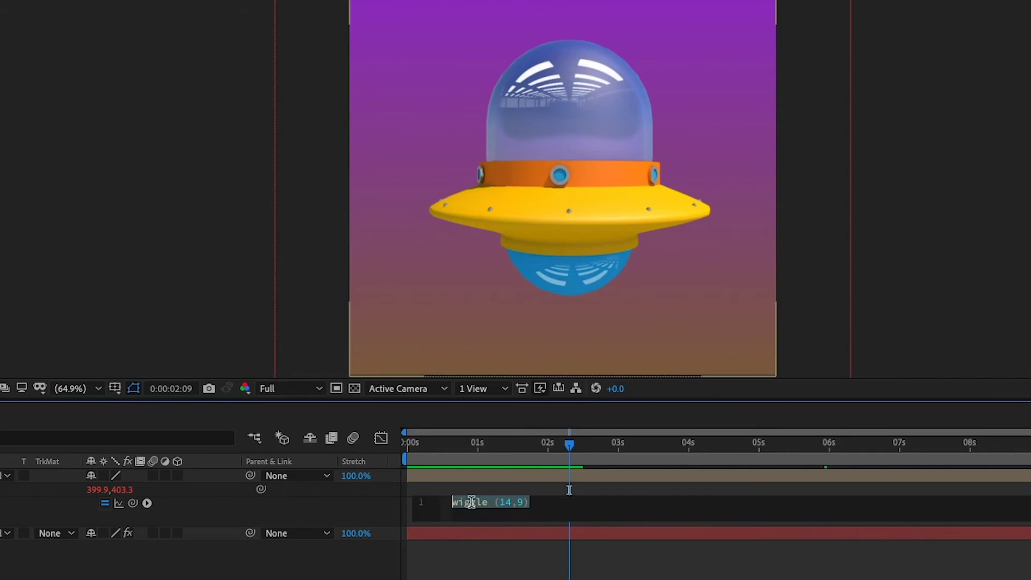
pyautogui.click(508, 502)
pyautogui.press('BackSpace')
pyautogui.press('Delete')
pyautogui.press('Delete')
pyautogui.press('Delete')
pyautogui.write('2,')
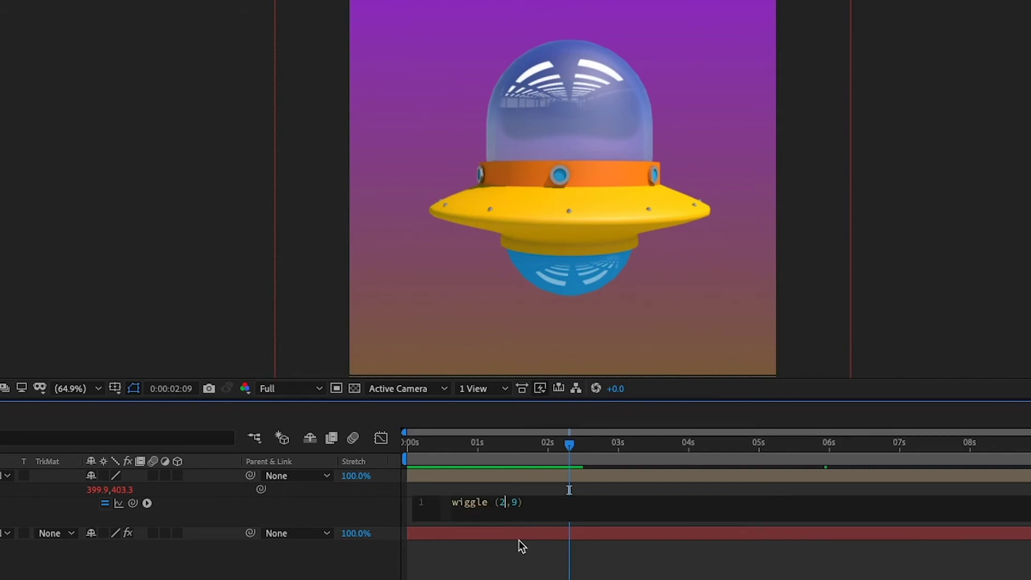
pyautogui.write('9)')
pyautogui.write('5')
pyautogui.click(504, 485)
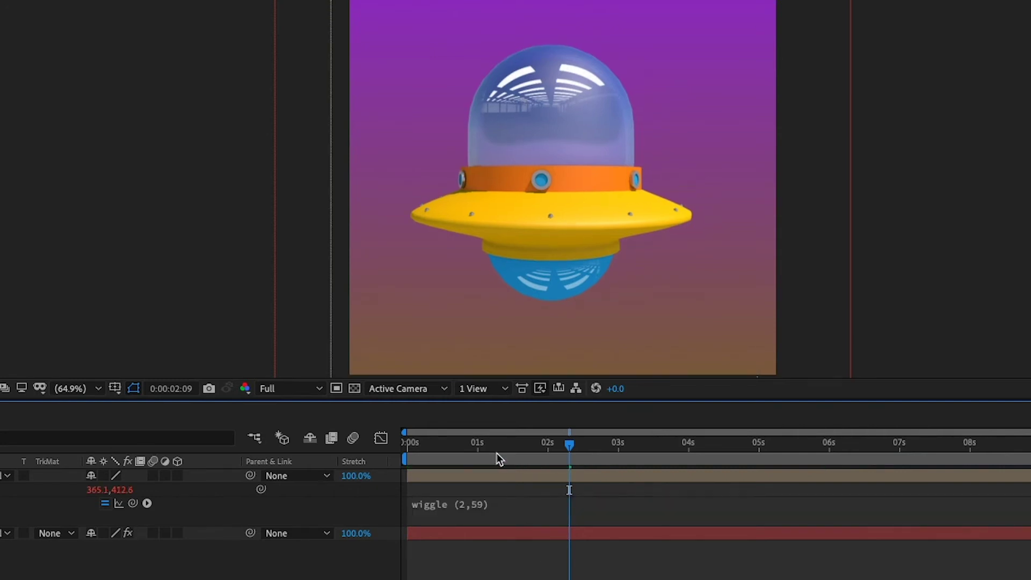
pyautogui.press('Home')
pyautogui.press('space')
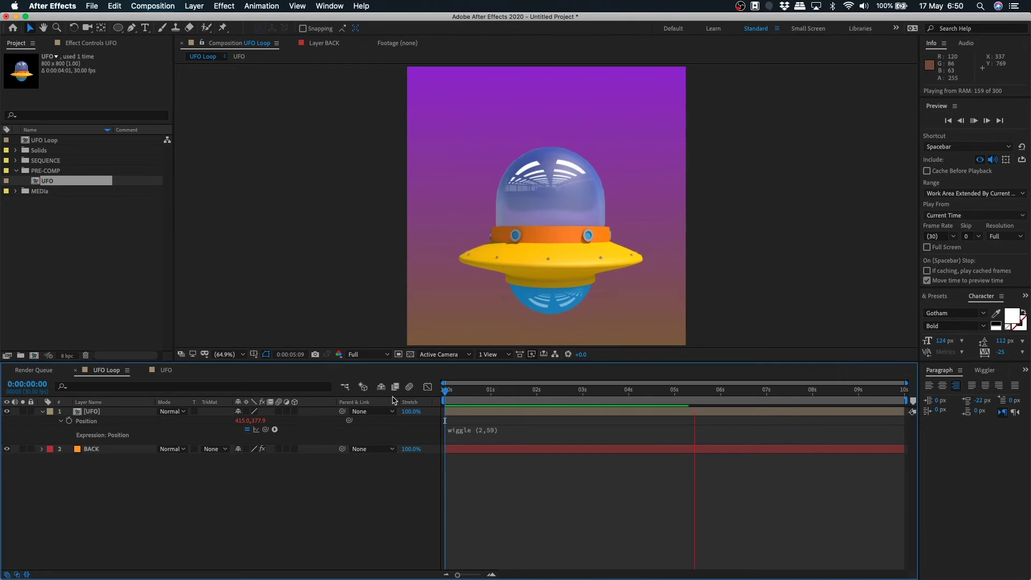
pyautogui.press('space')
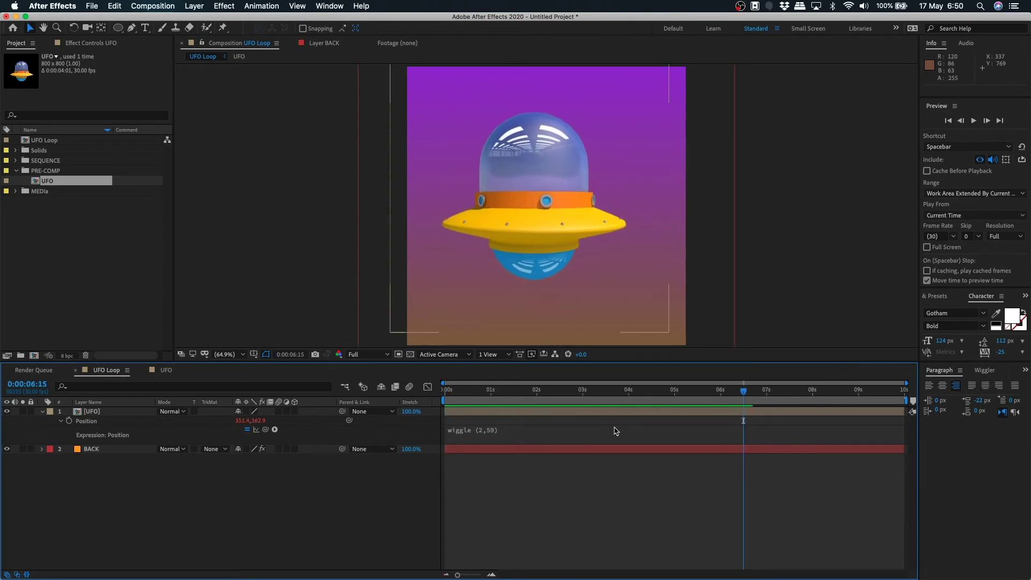
# Go back to the first frame and show only the UFO layer's Rotation property.
pyautogui.press('Home')
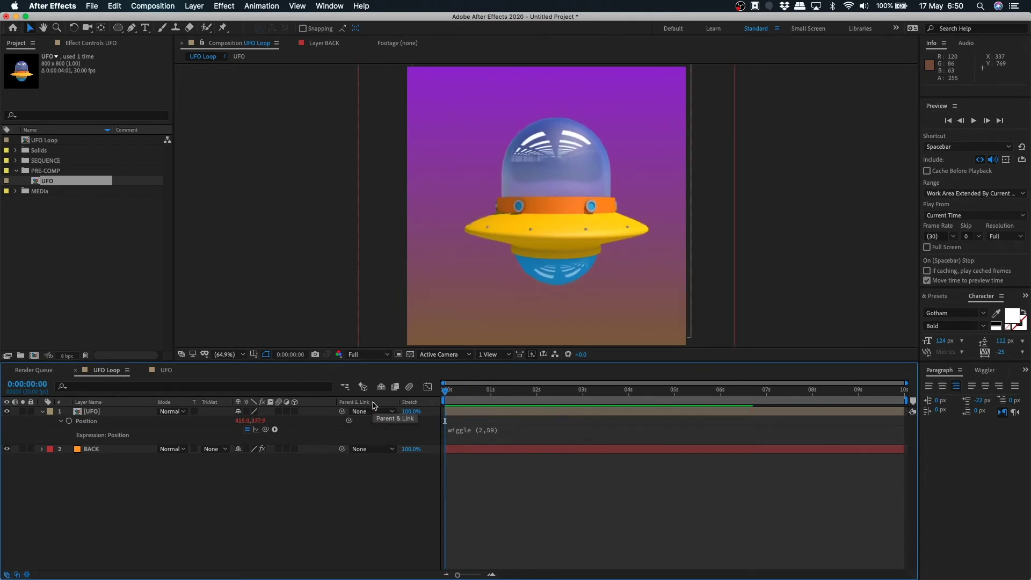
pyautogui.click(461, 415)
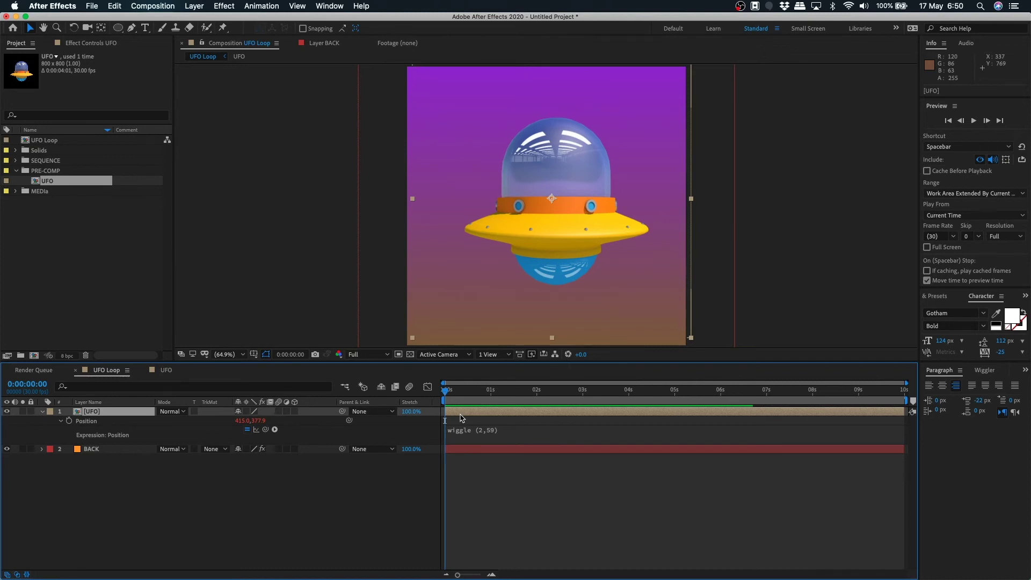
pyautogui.press('r')
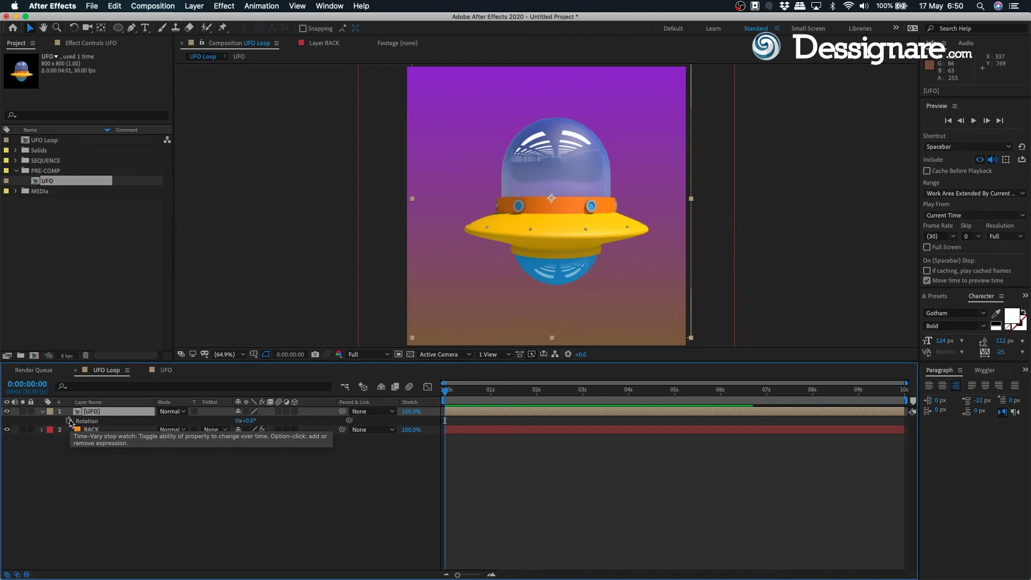
# Add a wiggle(2,17) expression to the UFO's Rotation and preview it rocking.
pyautogui.keyDown('alt'); pyautogui.click(69, 421); pyautogui.keyUp('alt')
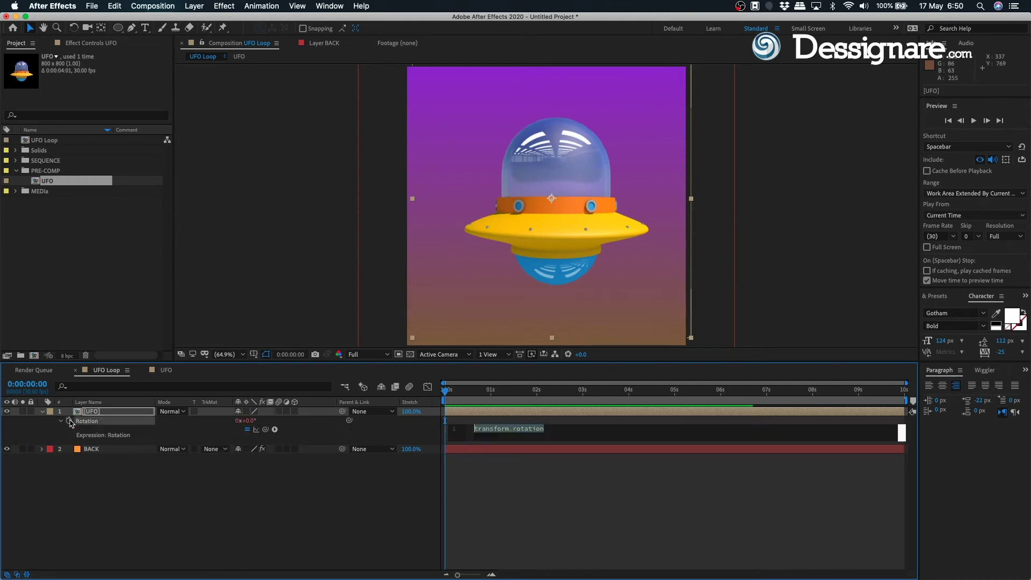
pyautogui.write('wiggle (2,17')
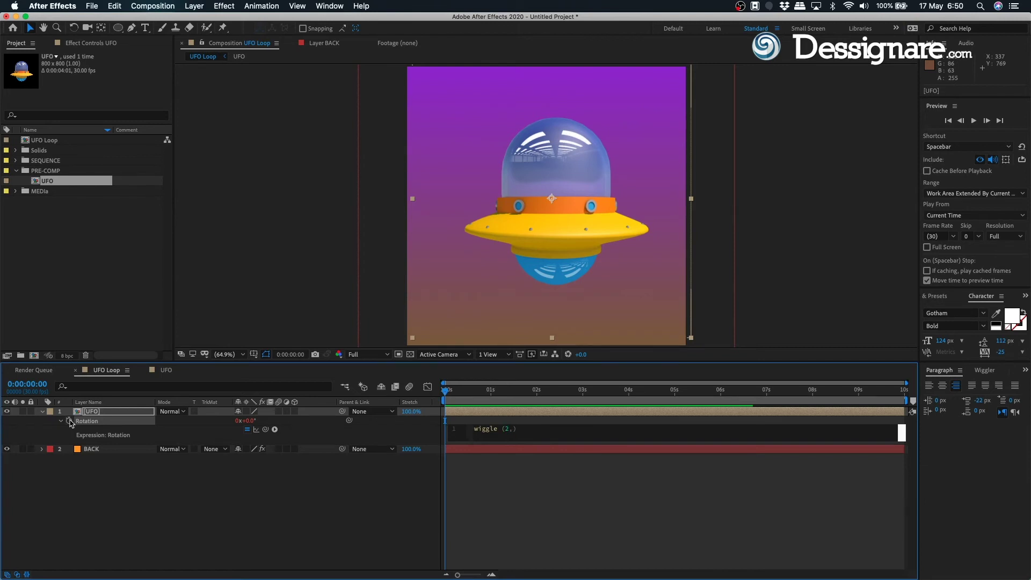
pyautogui.click(530, 500)
pyautogui.press('space')
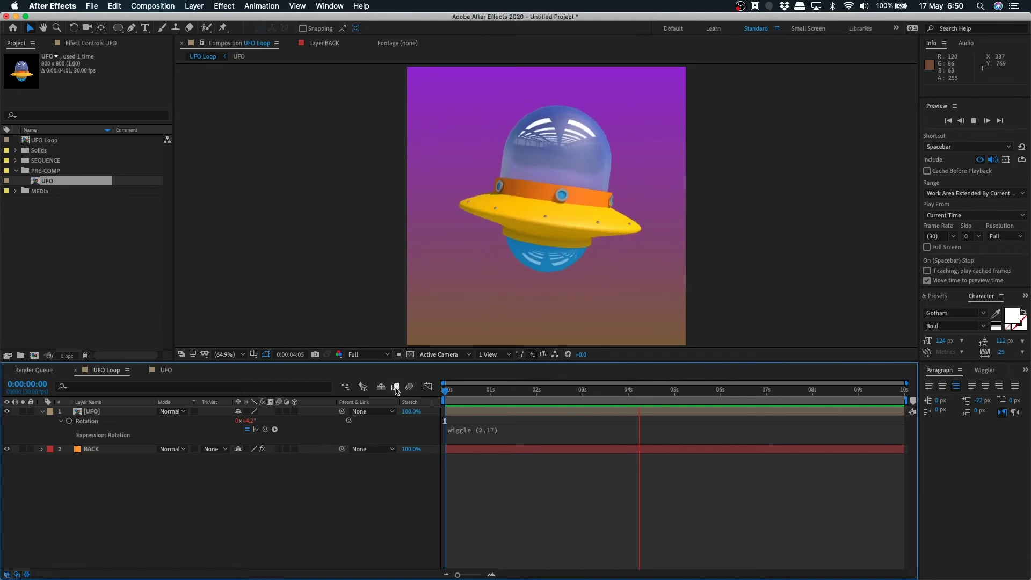
pyautogui.click(835, 420)
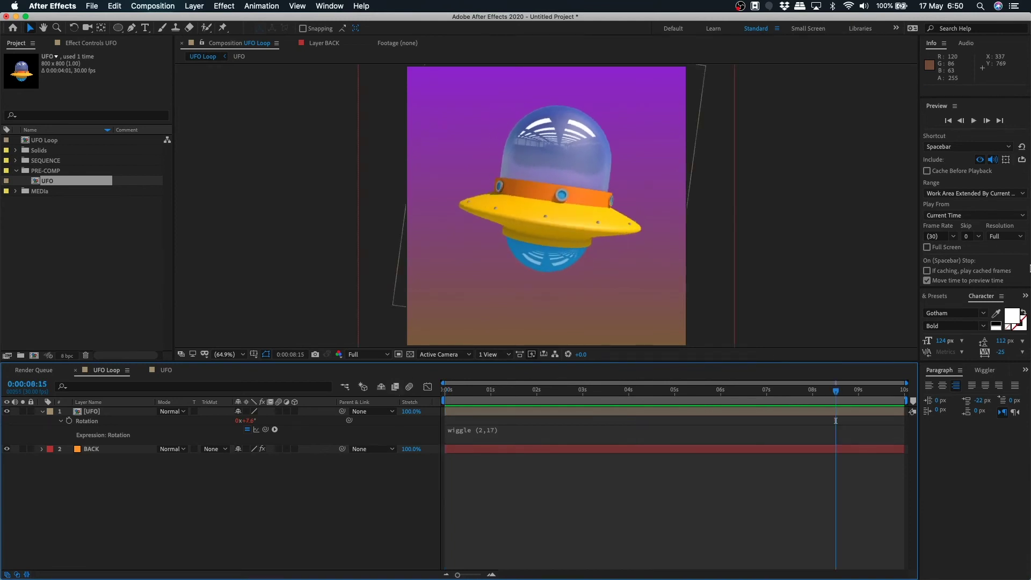
# Search the Effects & Presets panel for the Hue/Saturation effect.
pyautogui.click(938, 295)
pyautogui.click(950, 311)
pyautogui.write('curve')
pyautogui.write('hue')
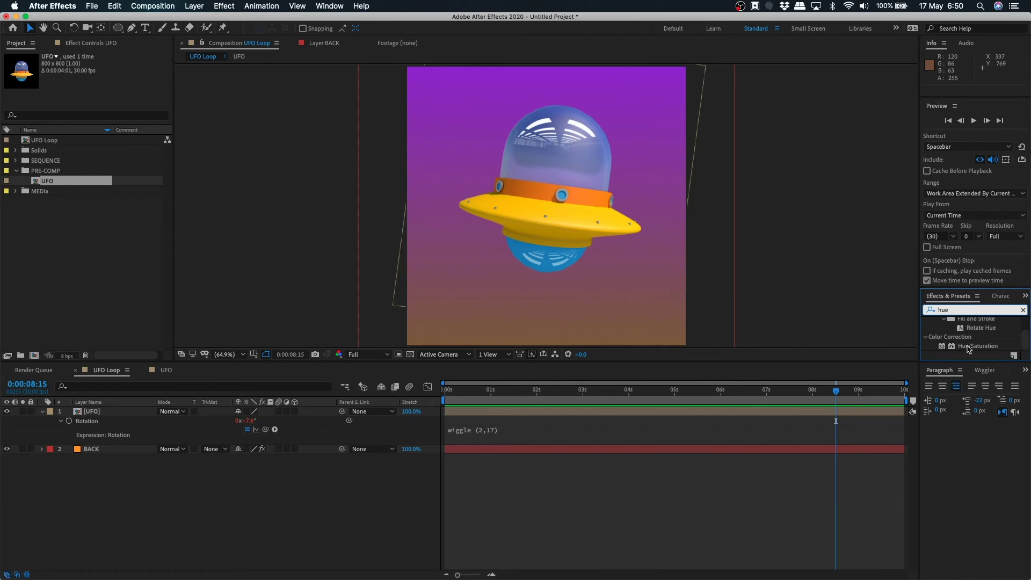
# Apply Hue/Saturation to the UFO layer and set Master Hue to -37° to turn it red.
pyautogui.moveTo(968, 348); pyautogui.dragTo(279, 447)
pyautogui.moveTo(224, 370); pyautogui.dragTo(97, 411)
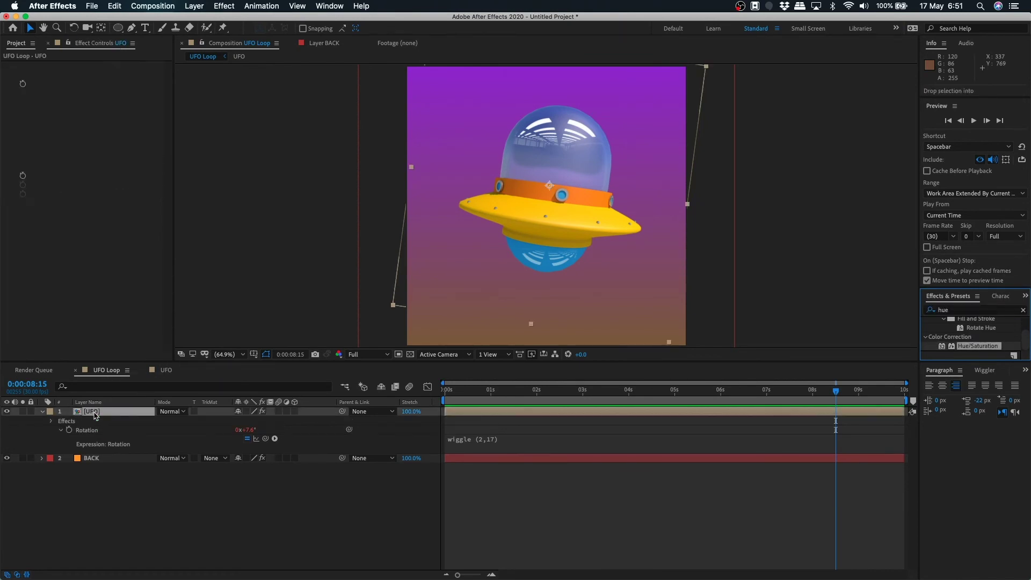
pyautogui.click(108, 131)
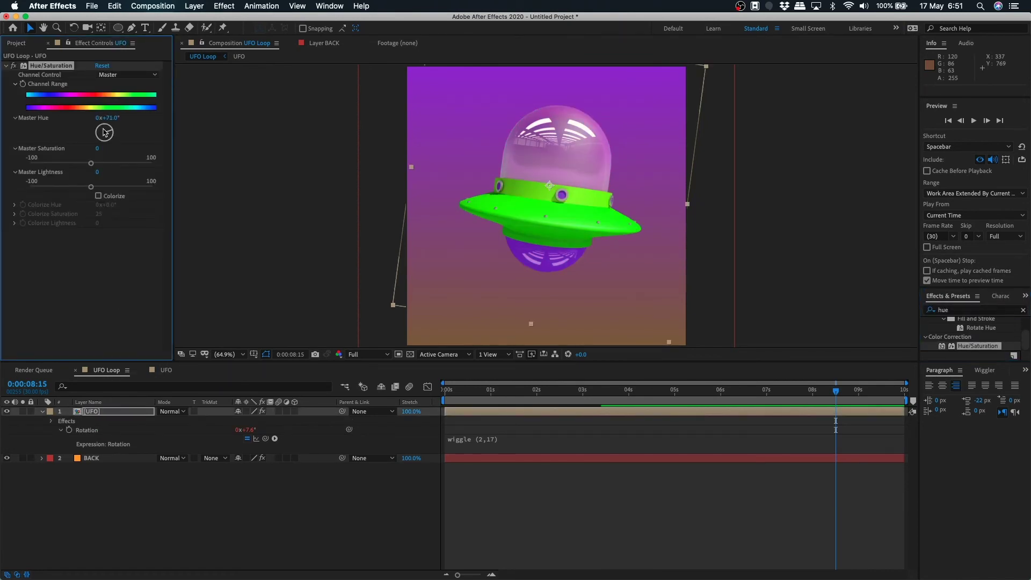
pyautogui.moveTo(104, 133); pyautogui.dragTo(103, 132)
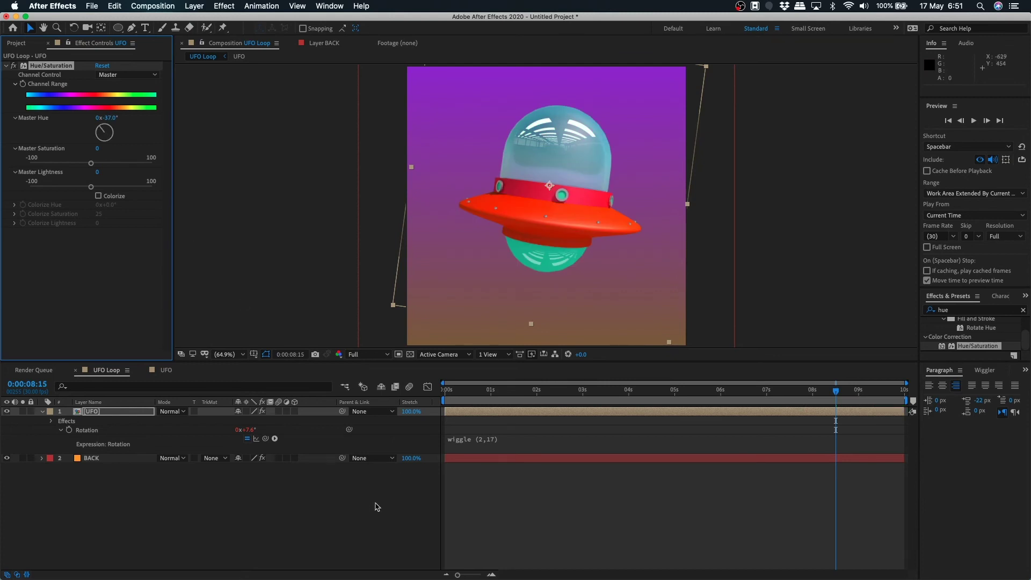
pyautogui.click(377, 507)
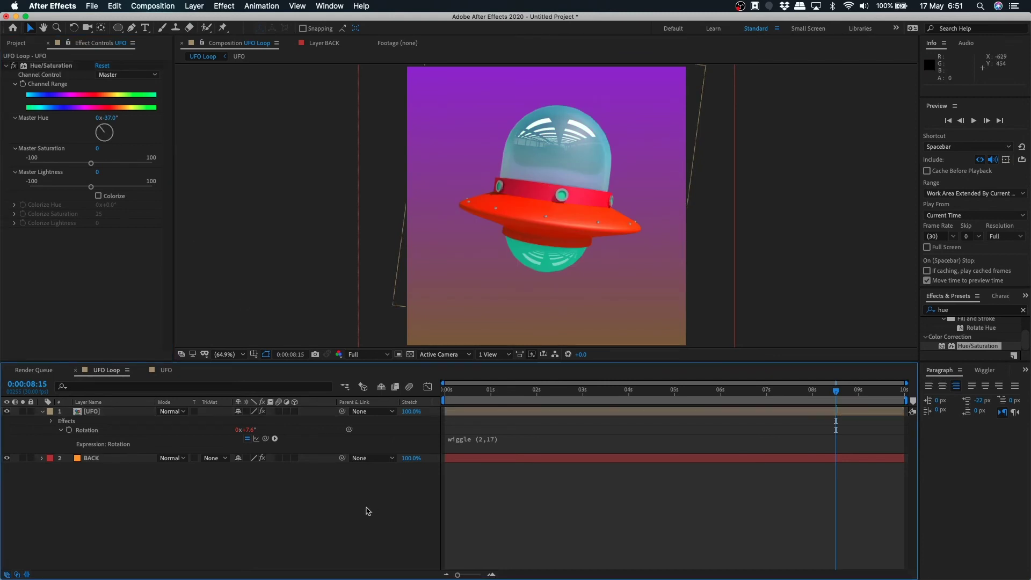